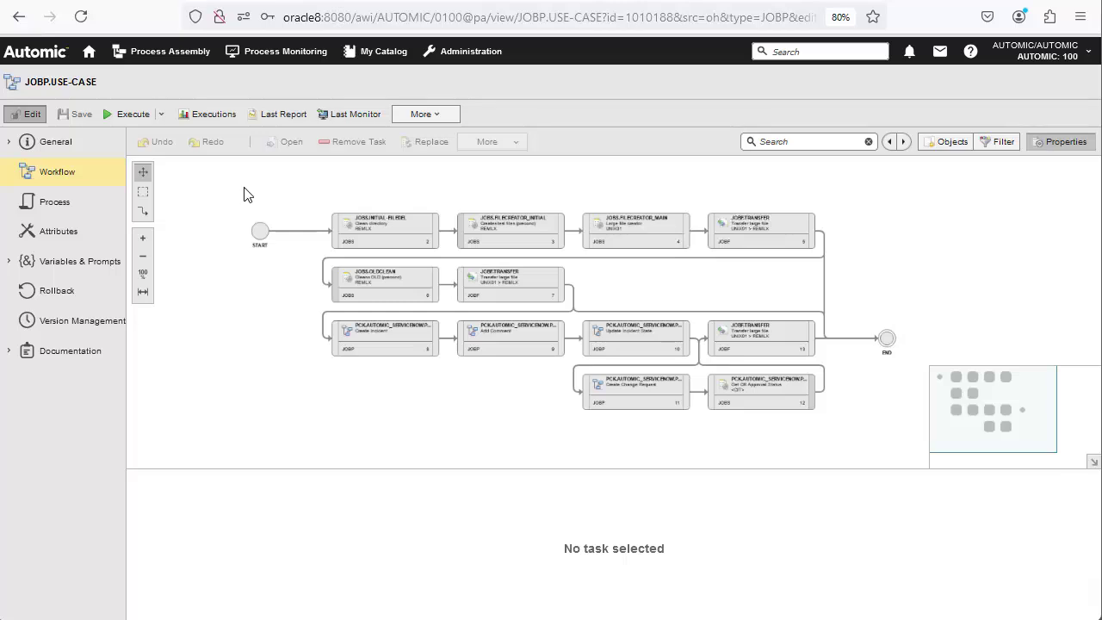
Step: Review the JOBP.USE-CASE workflow's variables and its assigned PRPT.CHOICE and PRPT.CLEAN prompt sets
left_click(66, 261)
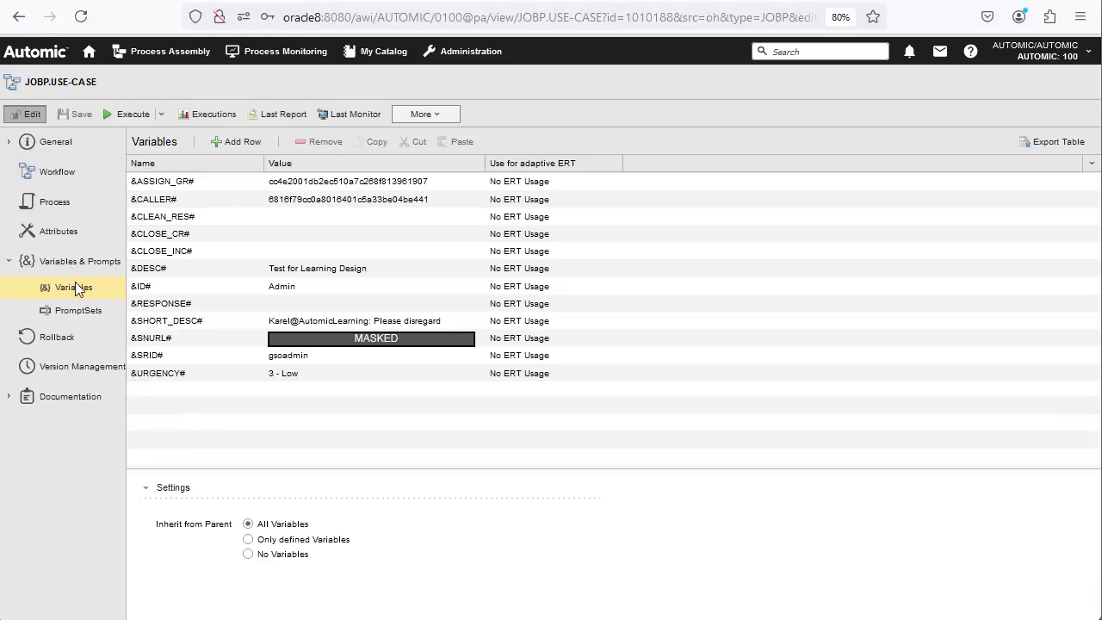
left_click(77, 310)
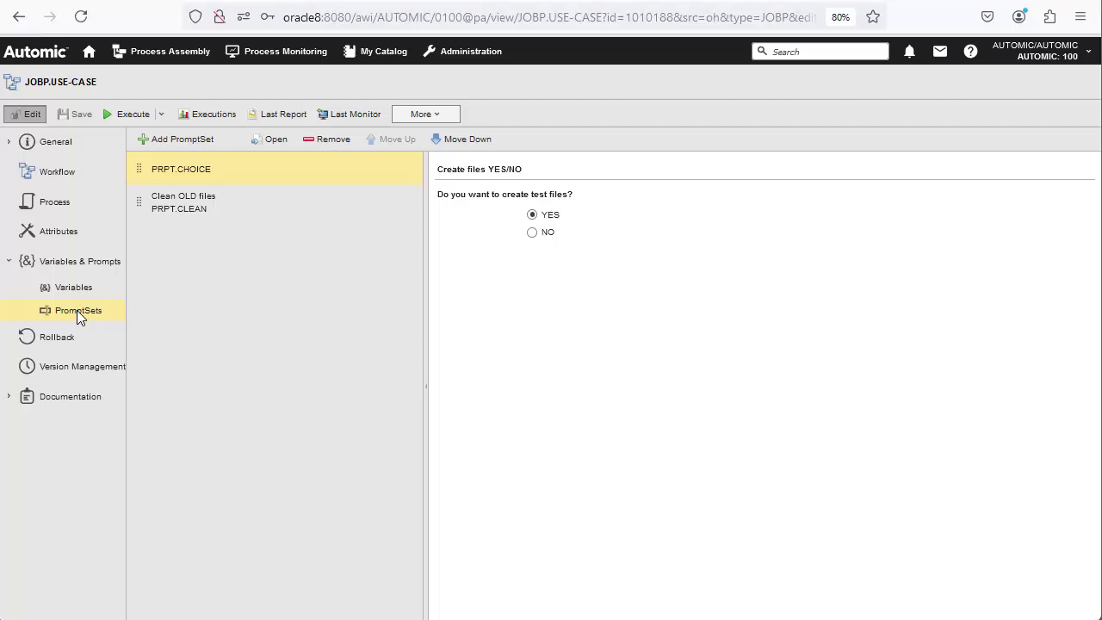
left_click(175, 199)
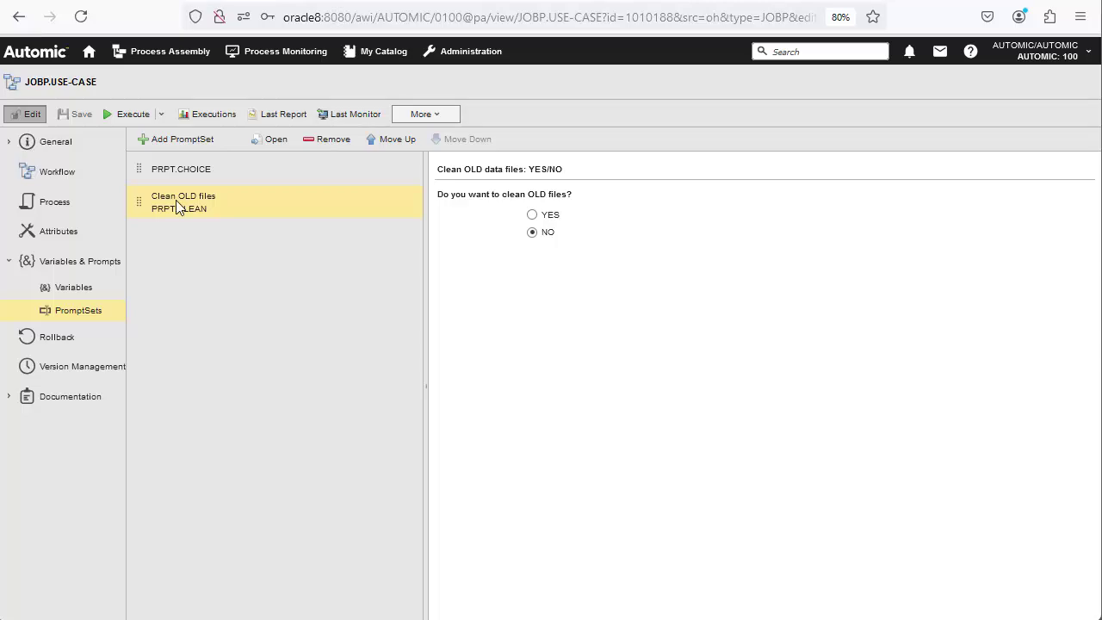
Step: From the USECASE folder, inspect the YES/NO radio button element's settings in PRPT.CHOICE and PRPT.CLEAN, returning to the folder
left_click(19, 16)
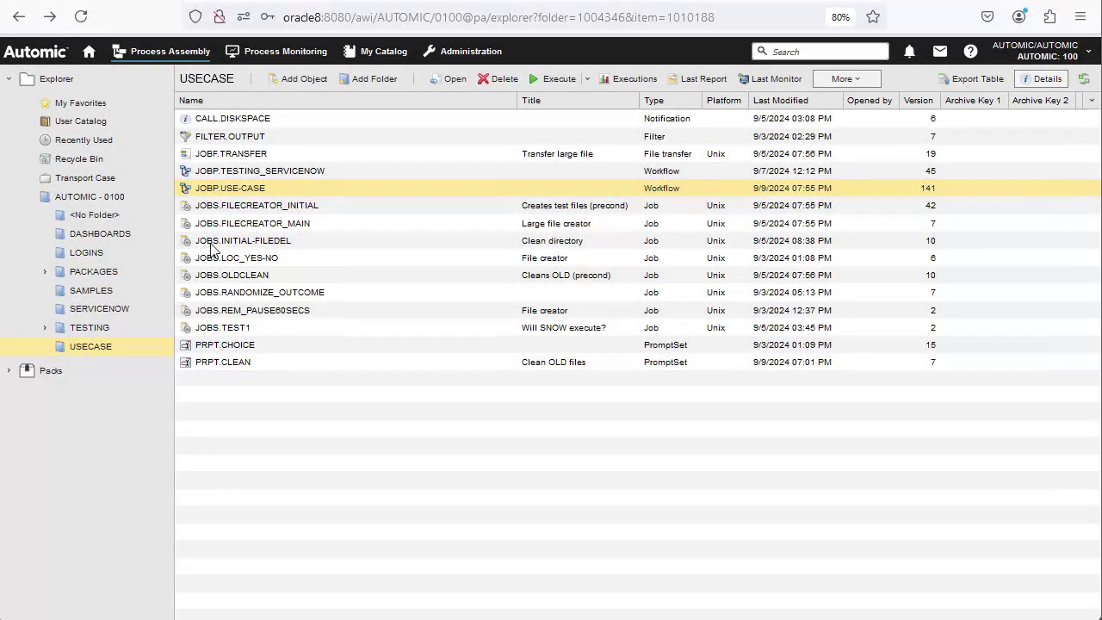
double_click(217, 346)
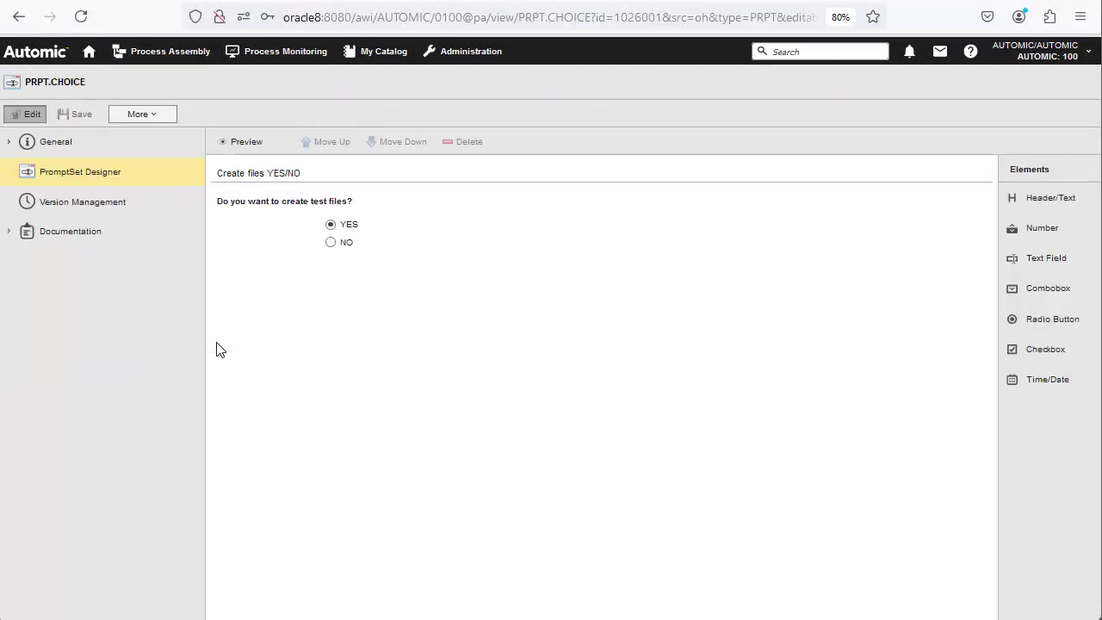
left_click(270, 237)
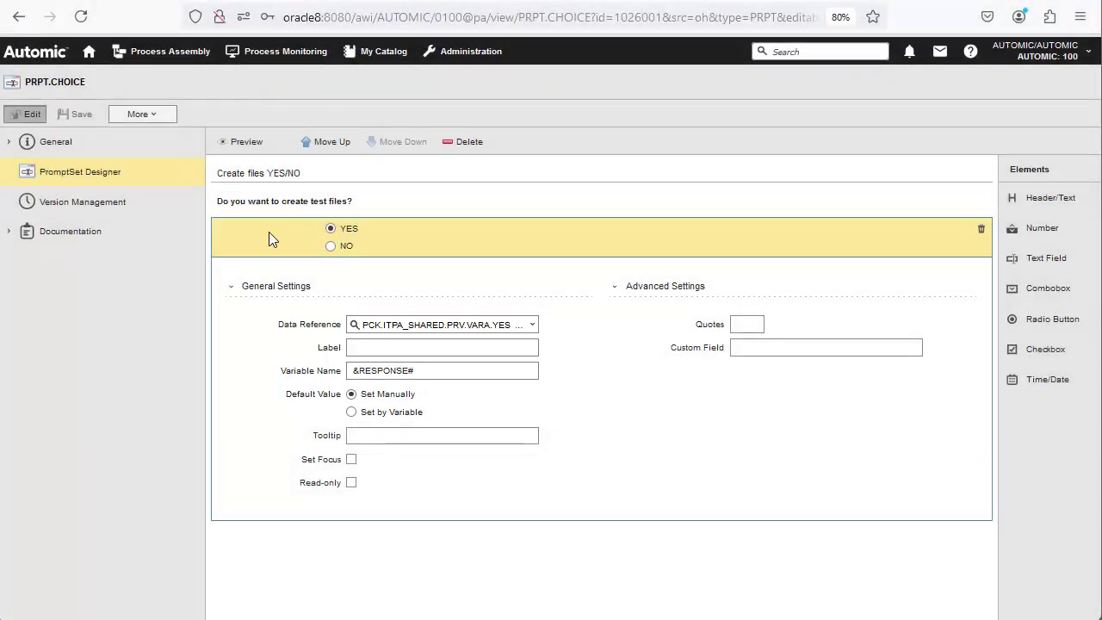
left_click(19, 16)
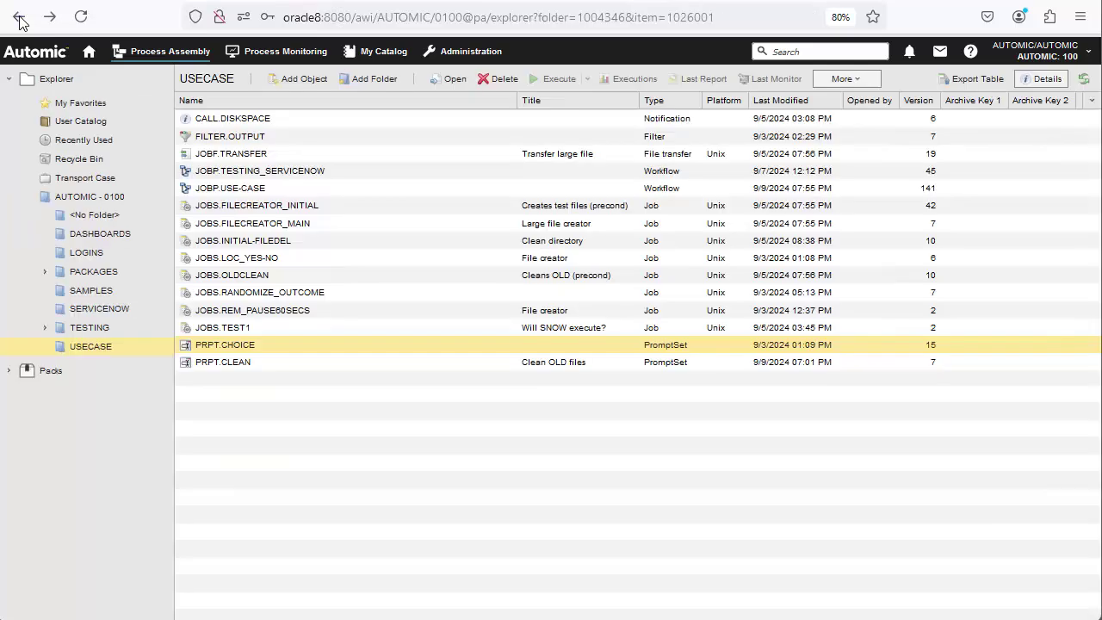
double_click(215, 365)
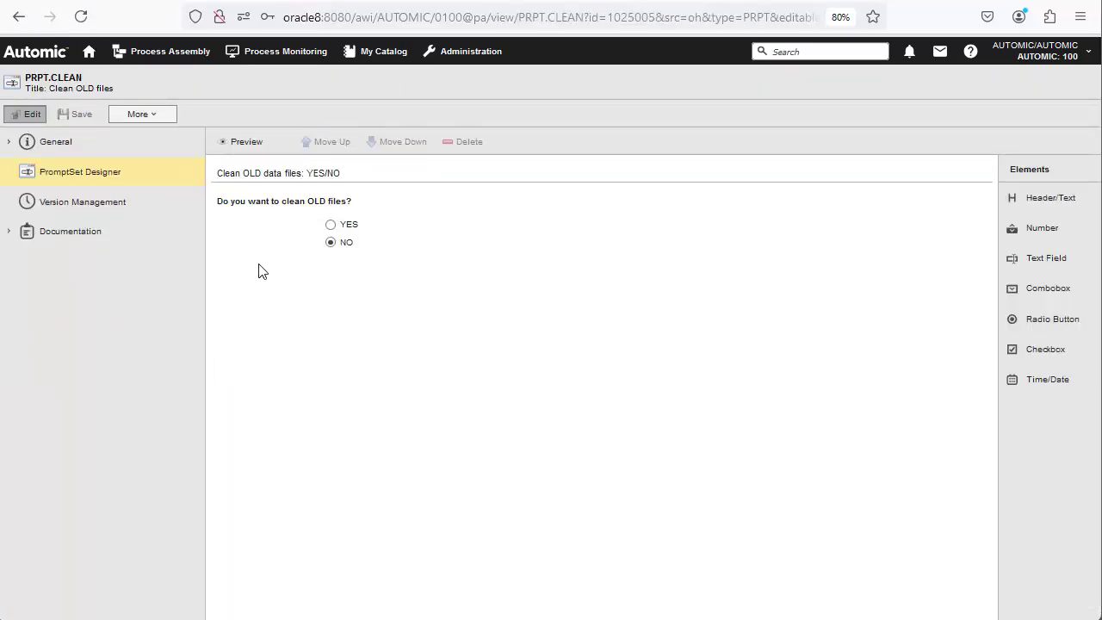
left_click(260, 225)
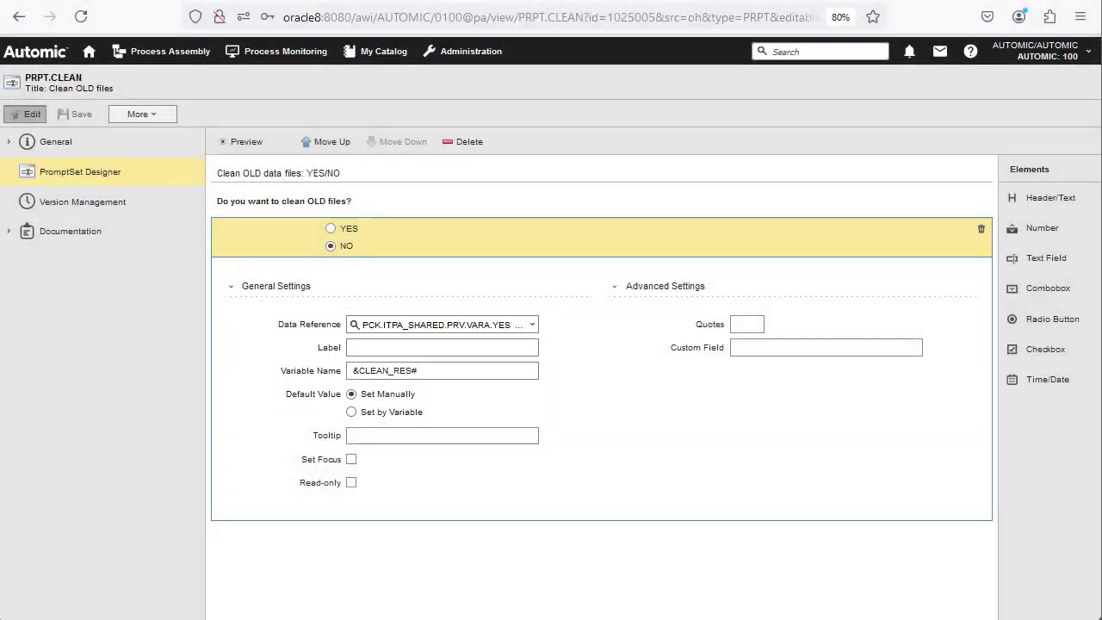
key("alt+Left")
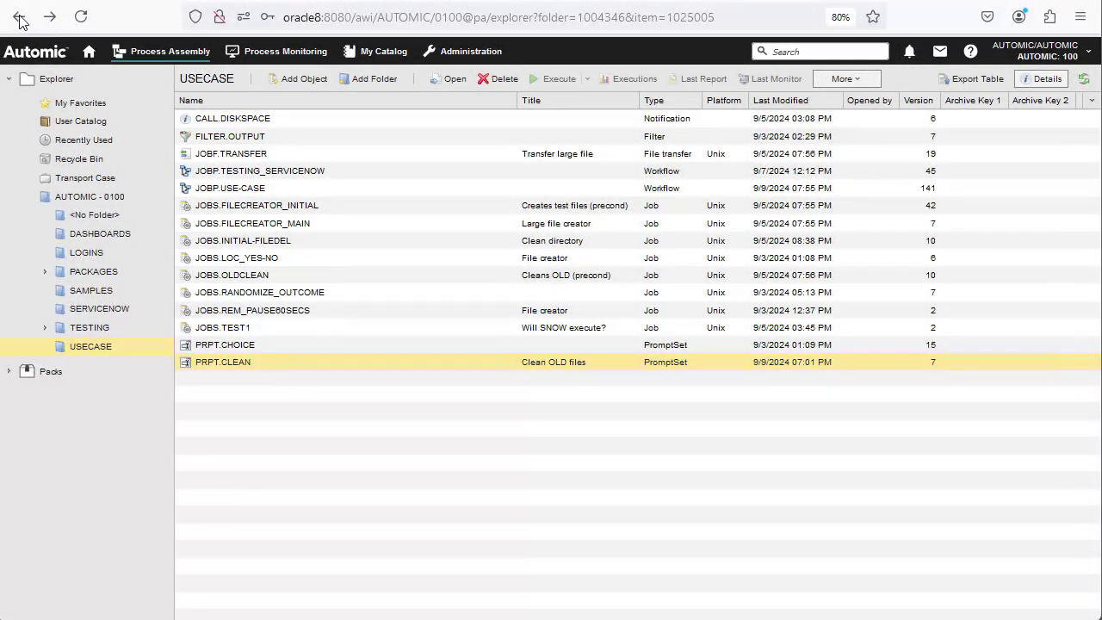
Step: Inspect the search criteria of FILTER.OUTPUT and the recipients and message of the CALL.DISKSPACE notification, returning to the USECASE folder
double_click(245, 137)
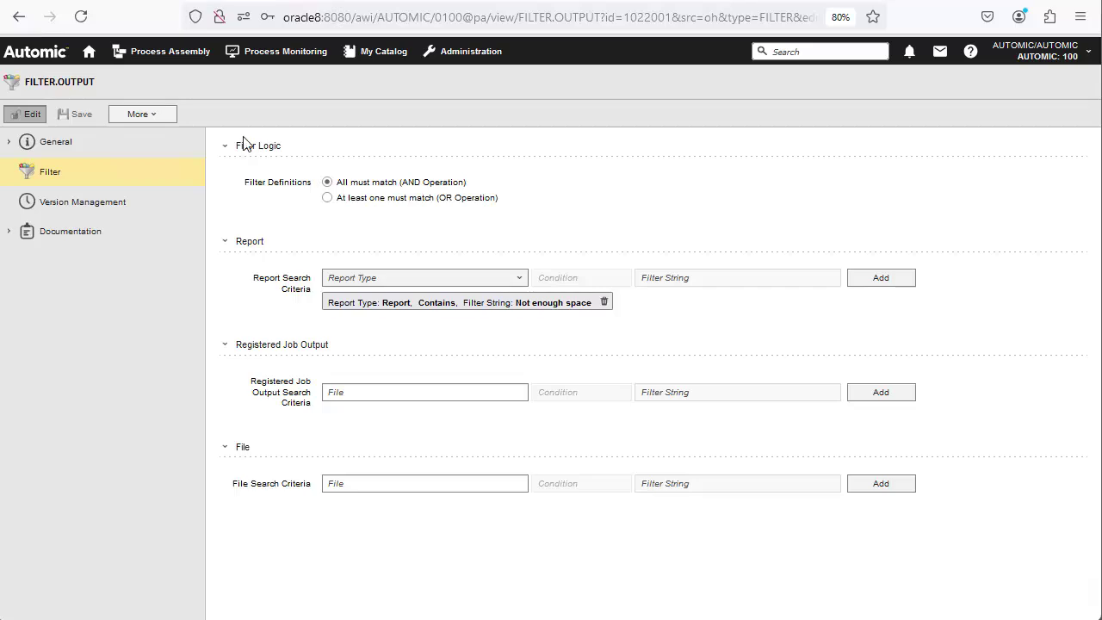
left_click(19, 16)
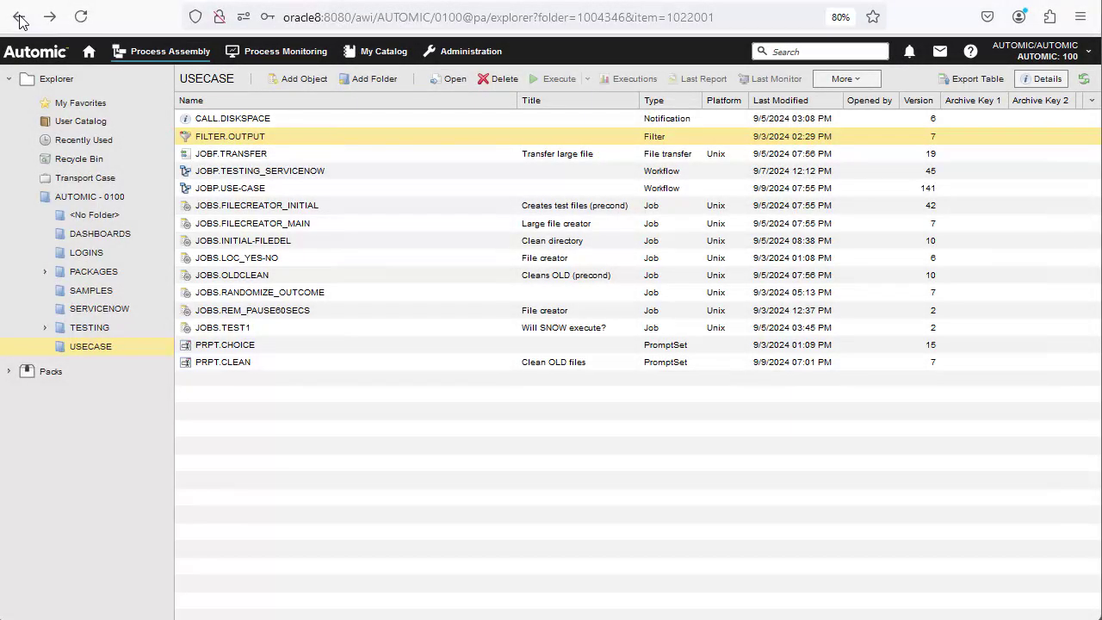
double_click(216, 119)
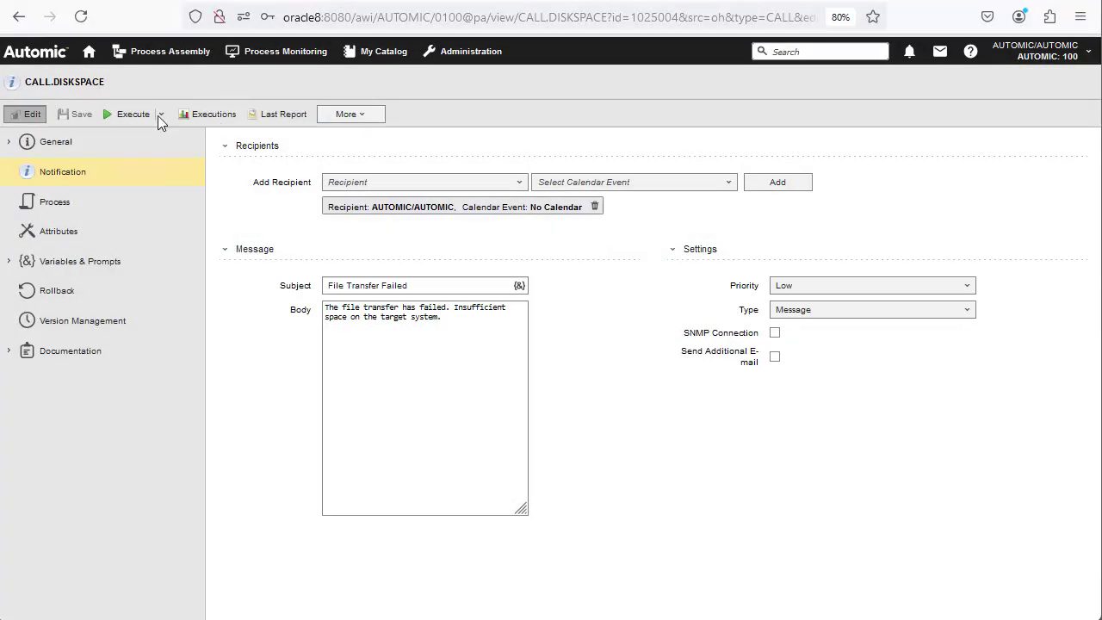
left_click(18, 17)
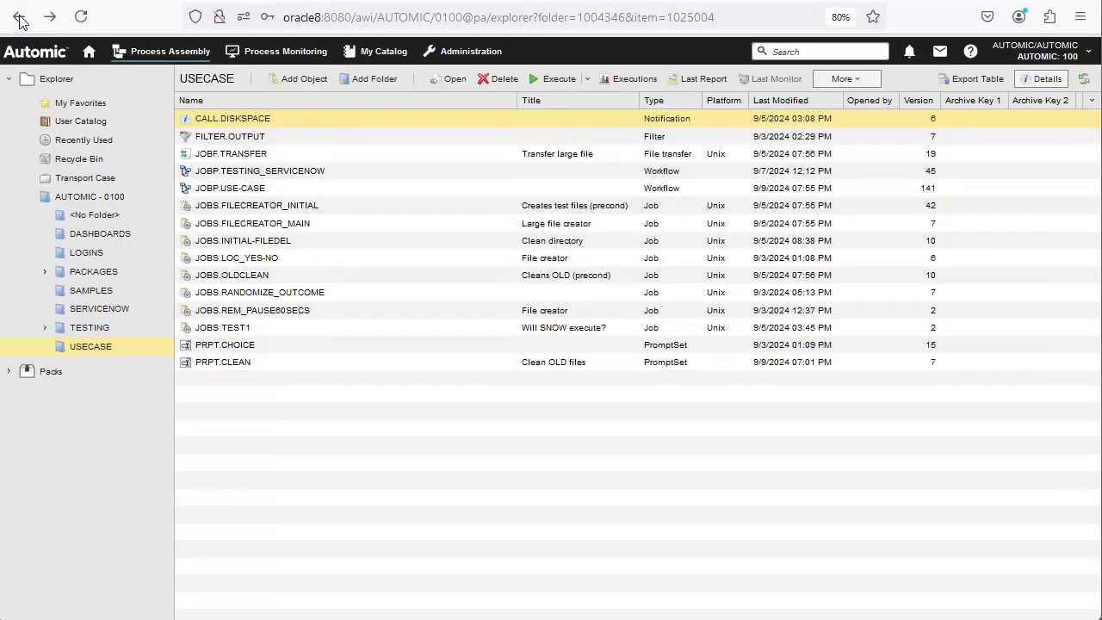
Step: Open the JOBP.USE-CASE workflow and examine the full preconditions of the JOBS.FILECREATOR_INITIAL task
double_click(226, 190)
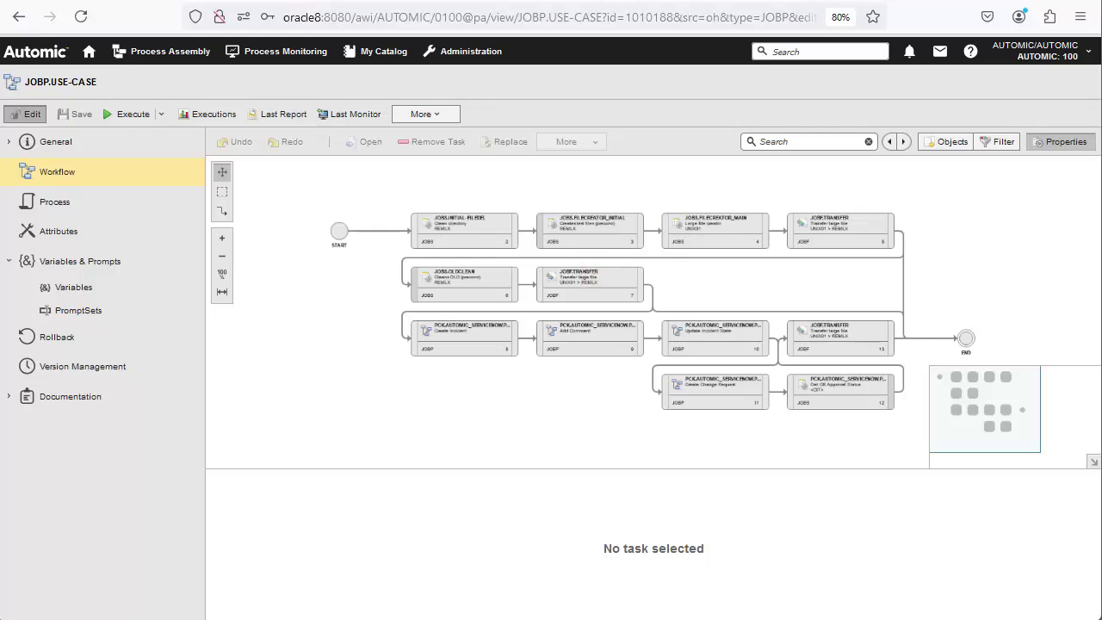
left_click(588, 233)
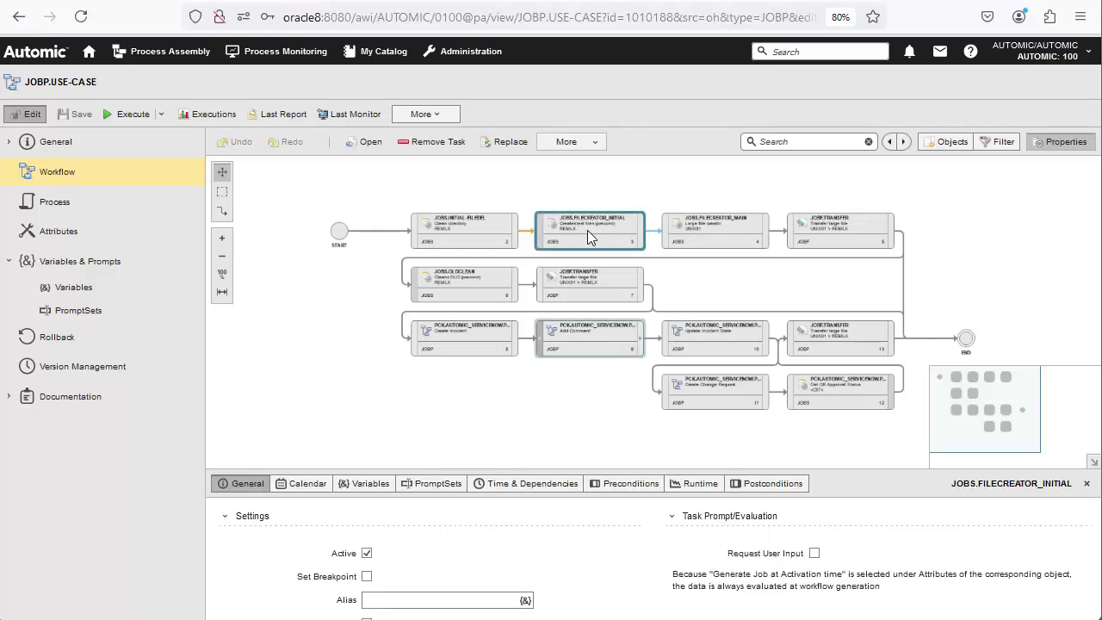
left_click(617, 484)
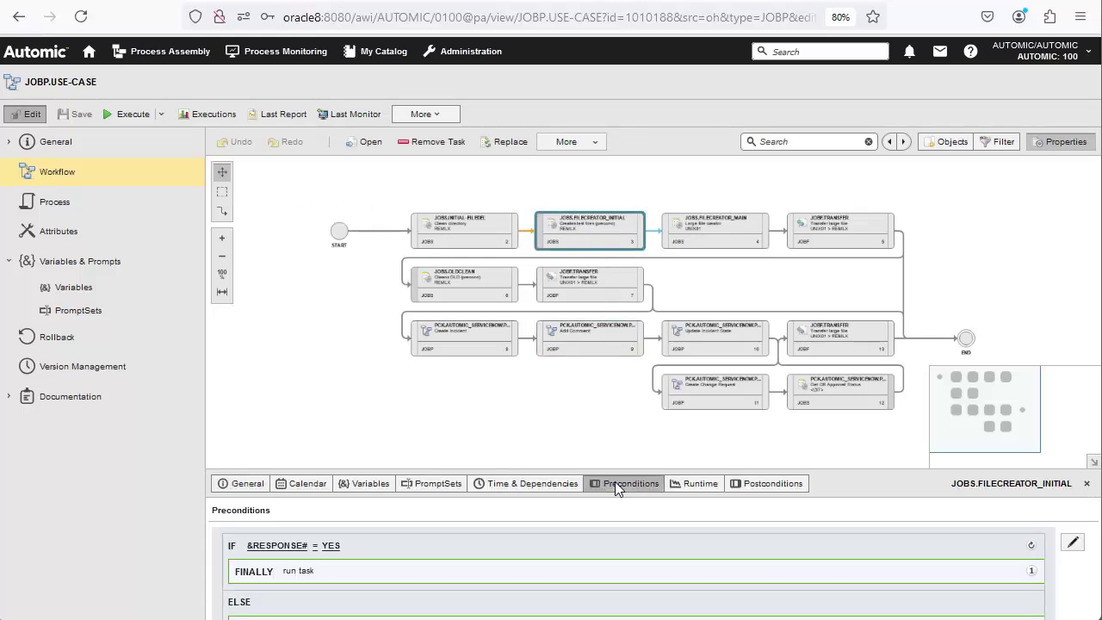
left_click_drag(508, 472, 518, 432)
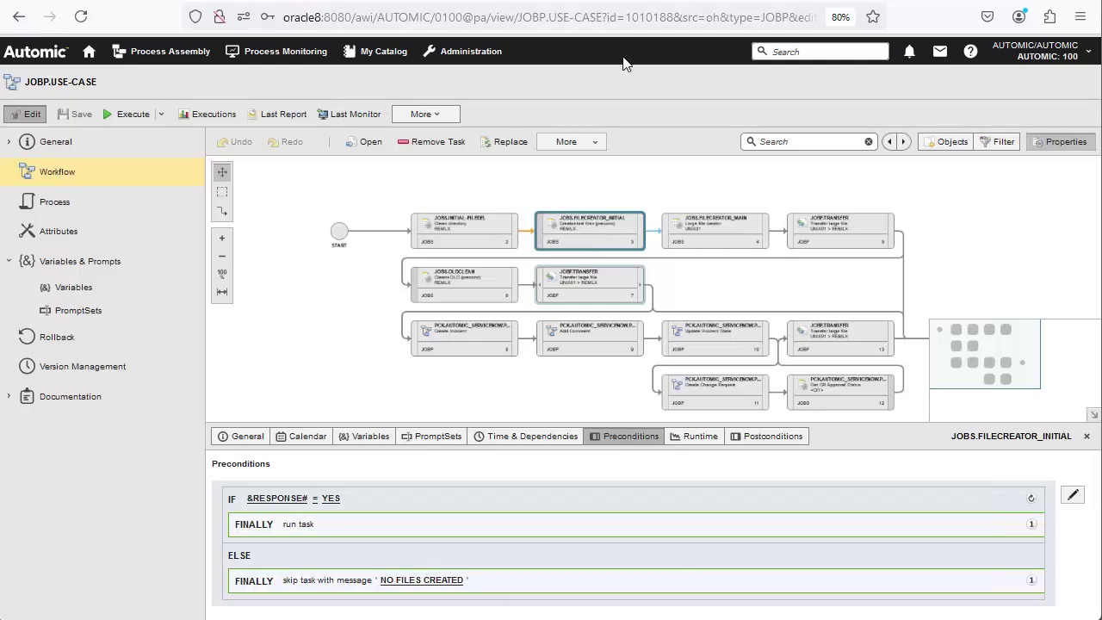
Step: Check the output scan of the first-row JOBF.TRANSFER task and the preconditions of JOBS.OLDCLEAN, closing the task properties
double_click(831, 228)
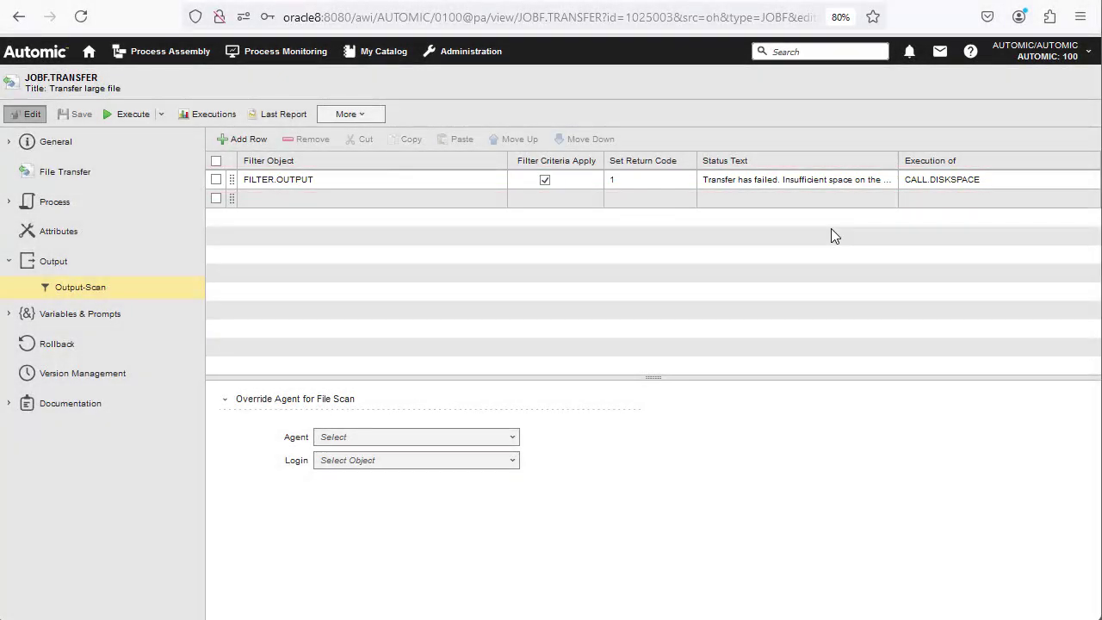
left_click(19, 16)
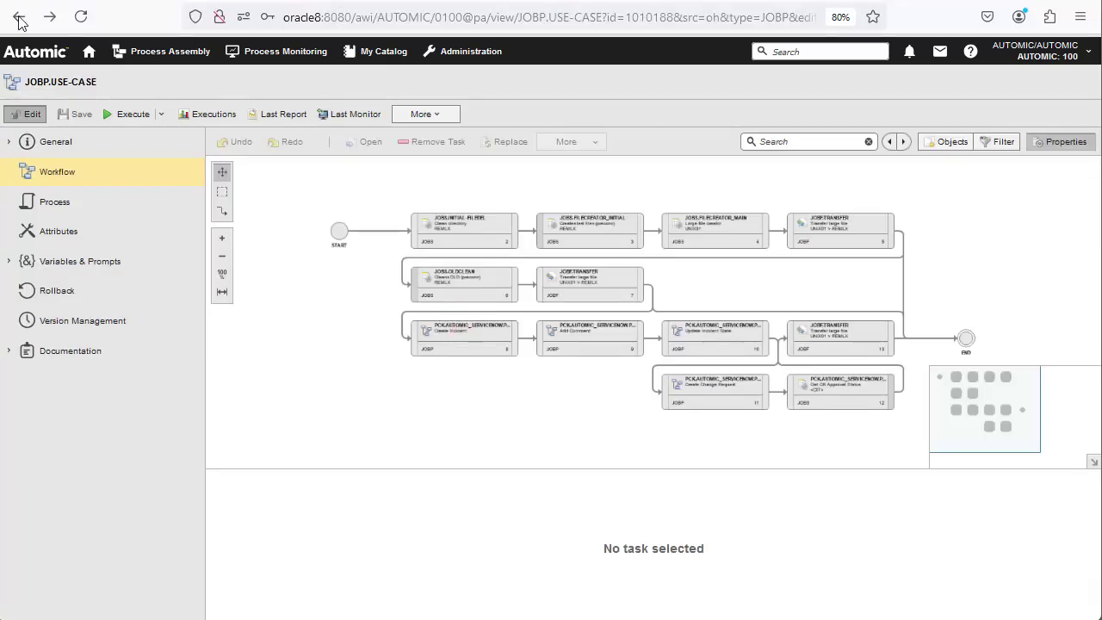
left_click(459, 280)
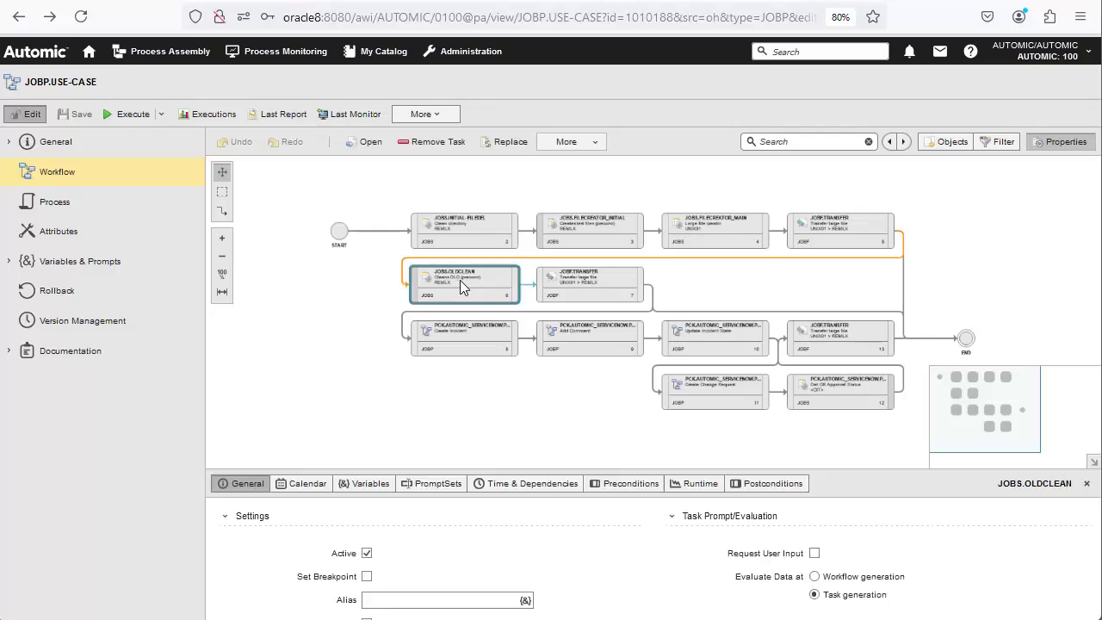
left_click(626, 484)
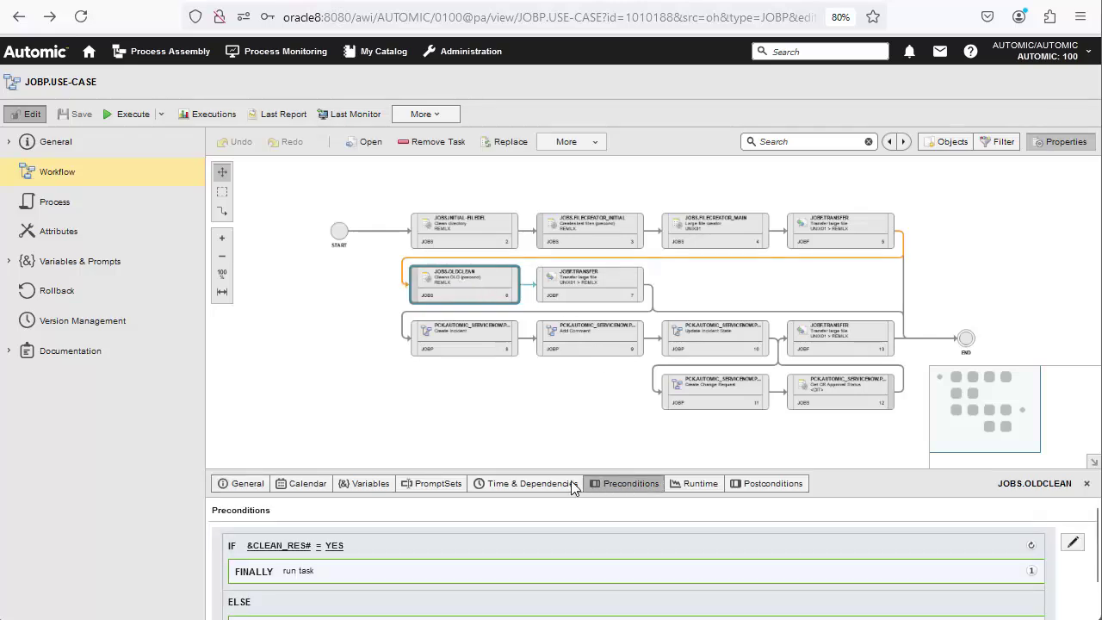
left_click_drag(536, 471, 539, 410)
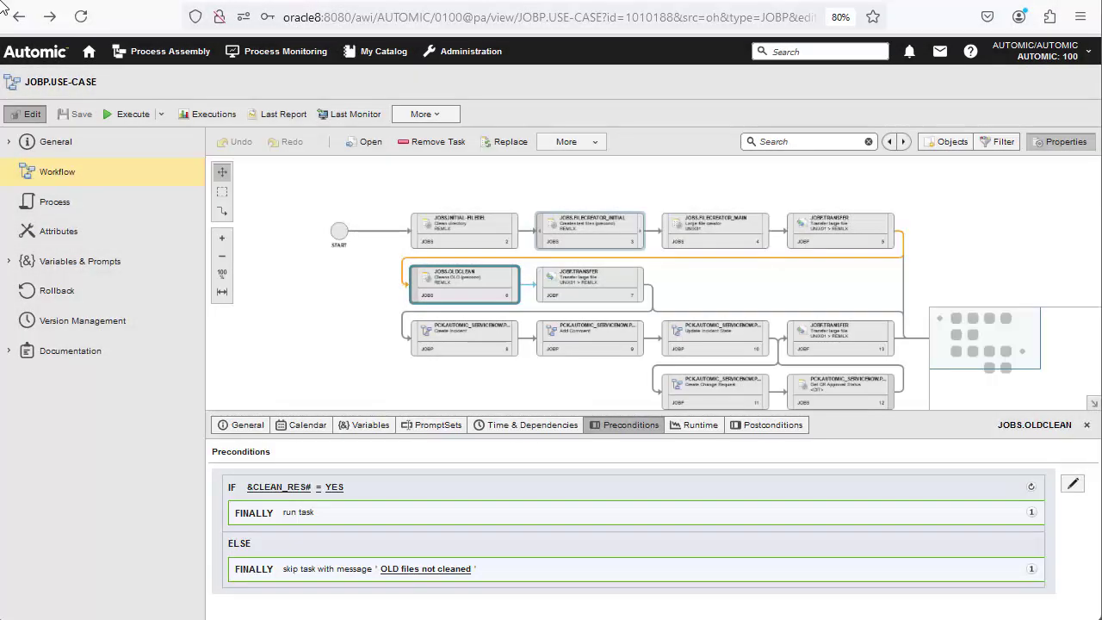
left_click(1086, 424)
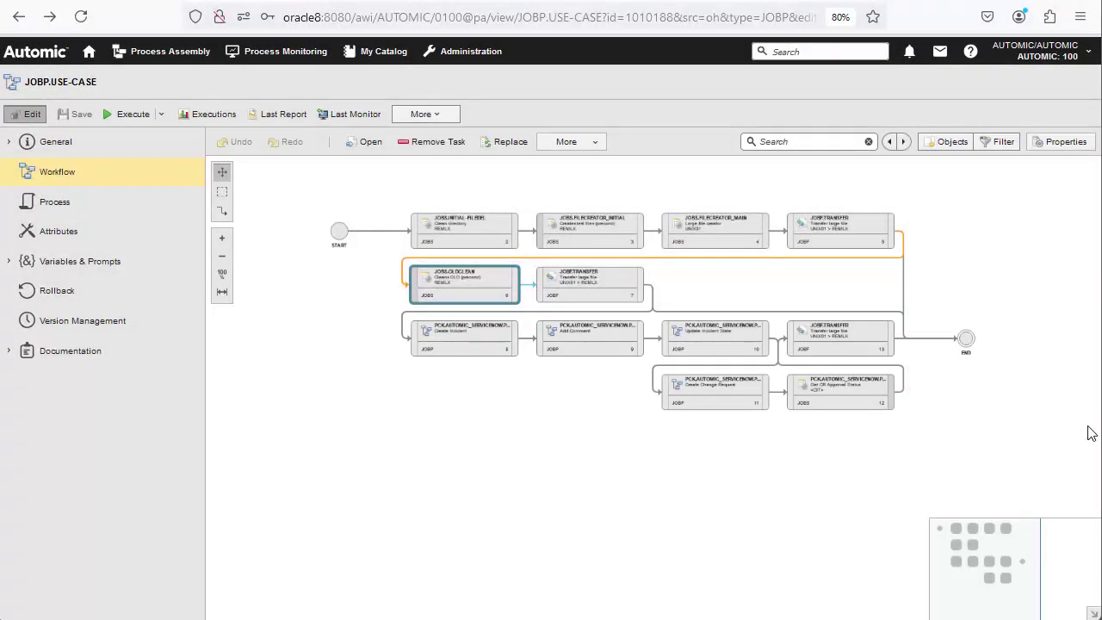
Step: Examine the Create Incident task's connection details, Create Incident fields and Overwrite RA Agent prompt set
double_click(467, 332)
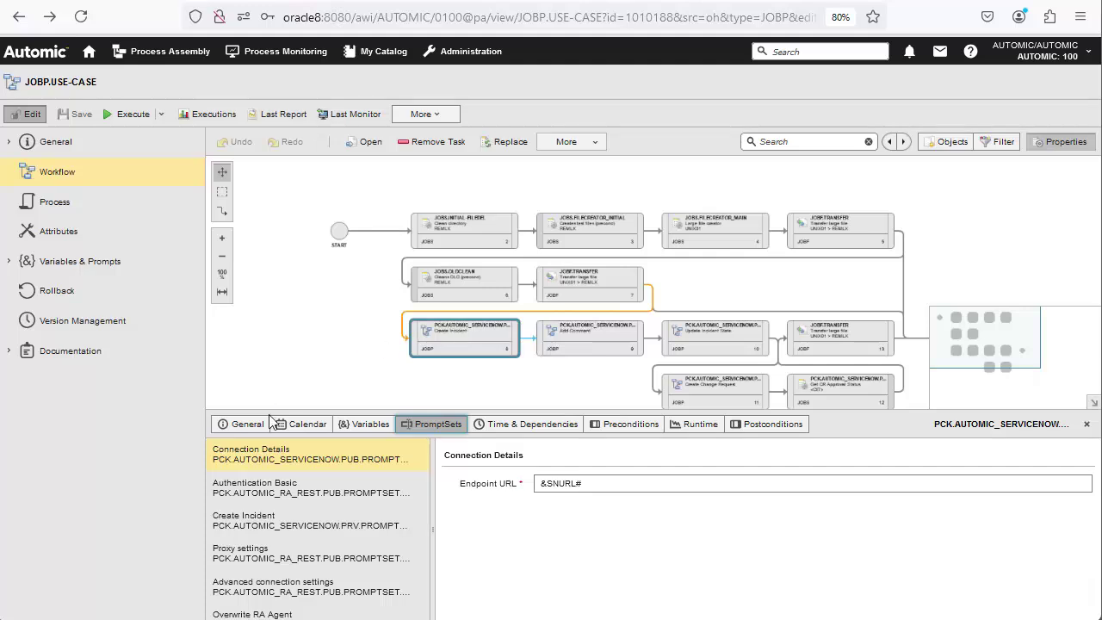
left_click(246, 520)
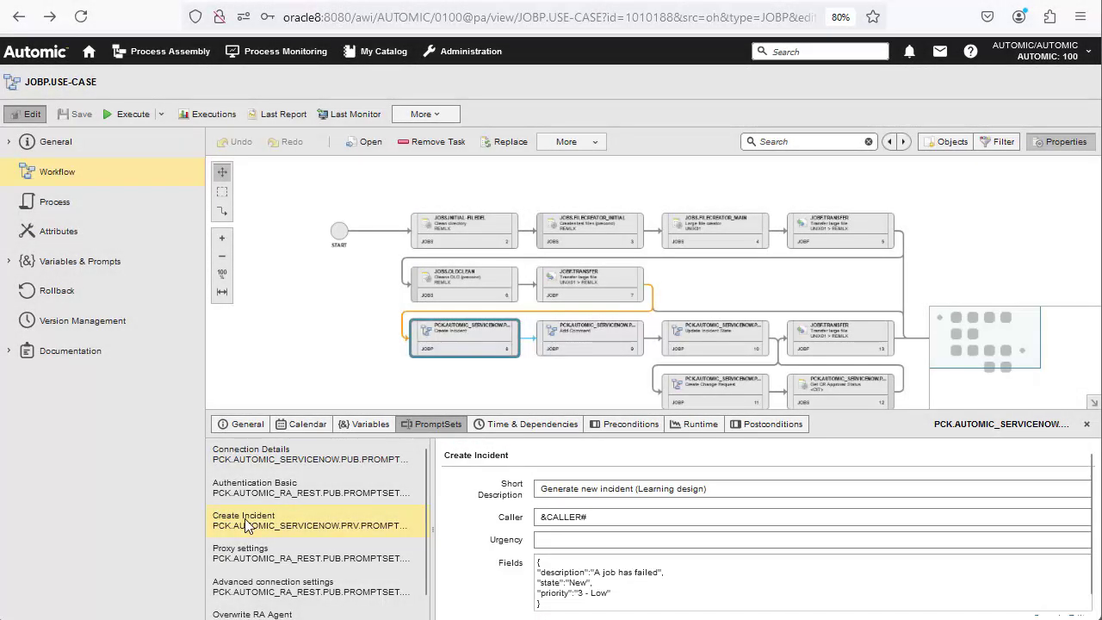
left_click(262, 613)
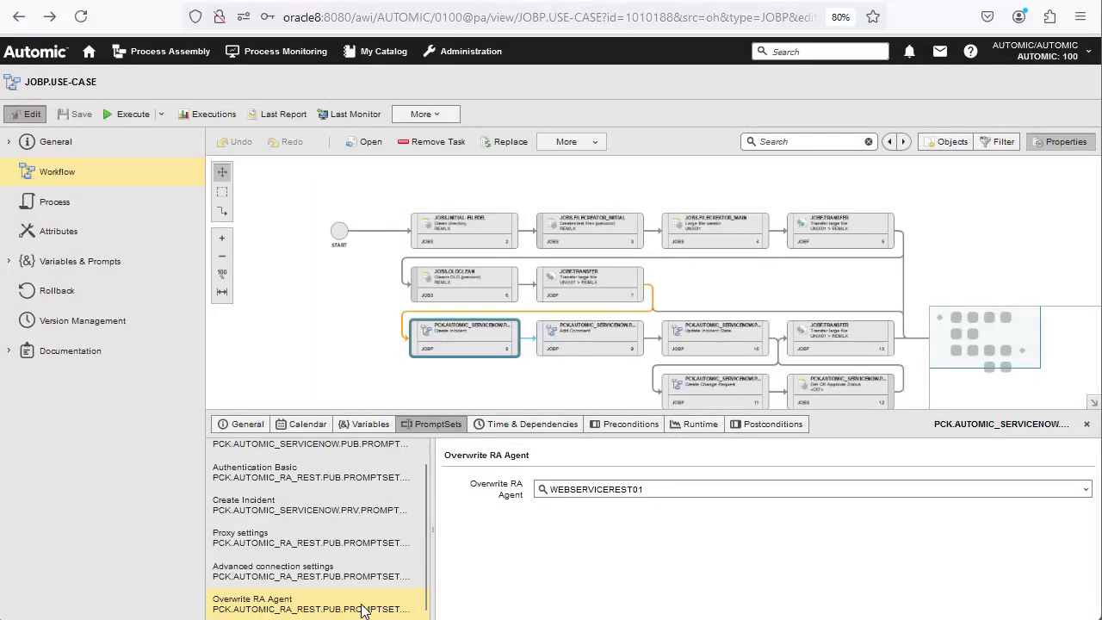
Step: Examine the Add Comment prompt set of task 9 and the Update Incident State prompt set of task 10
left_click(589, 338)
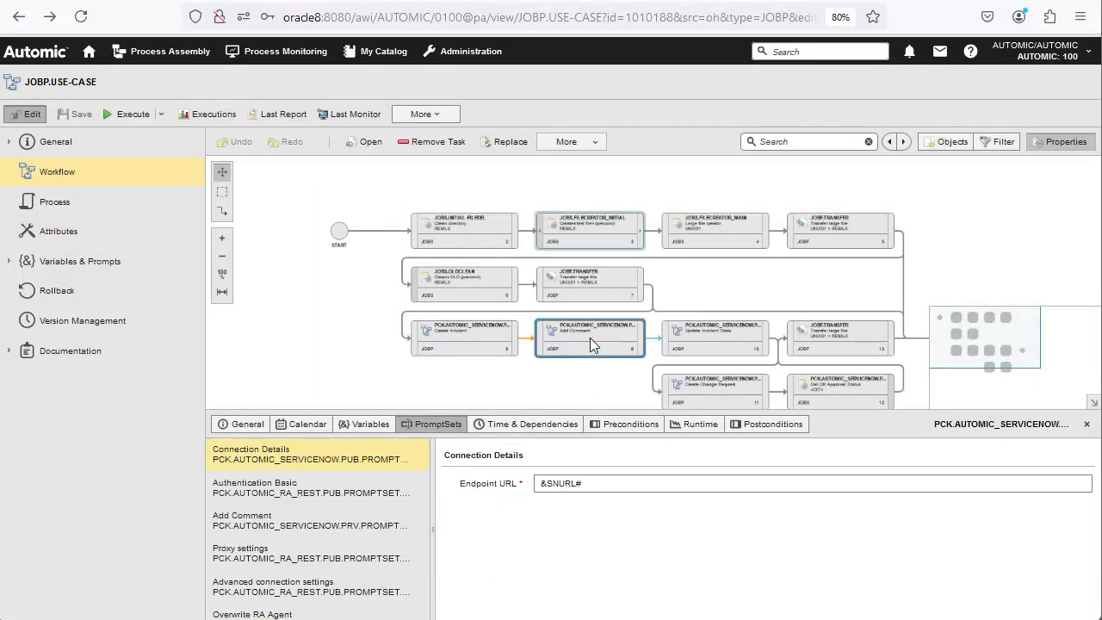
left_click(254, 519)
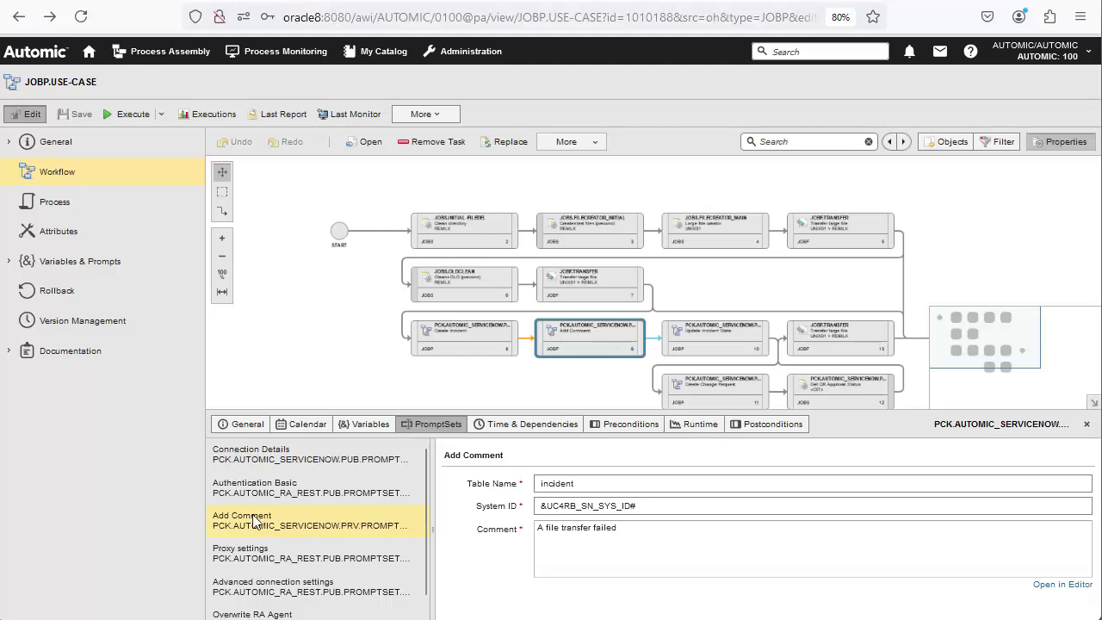
left_click(706, 334)
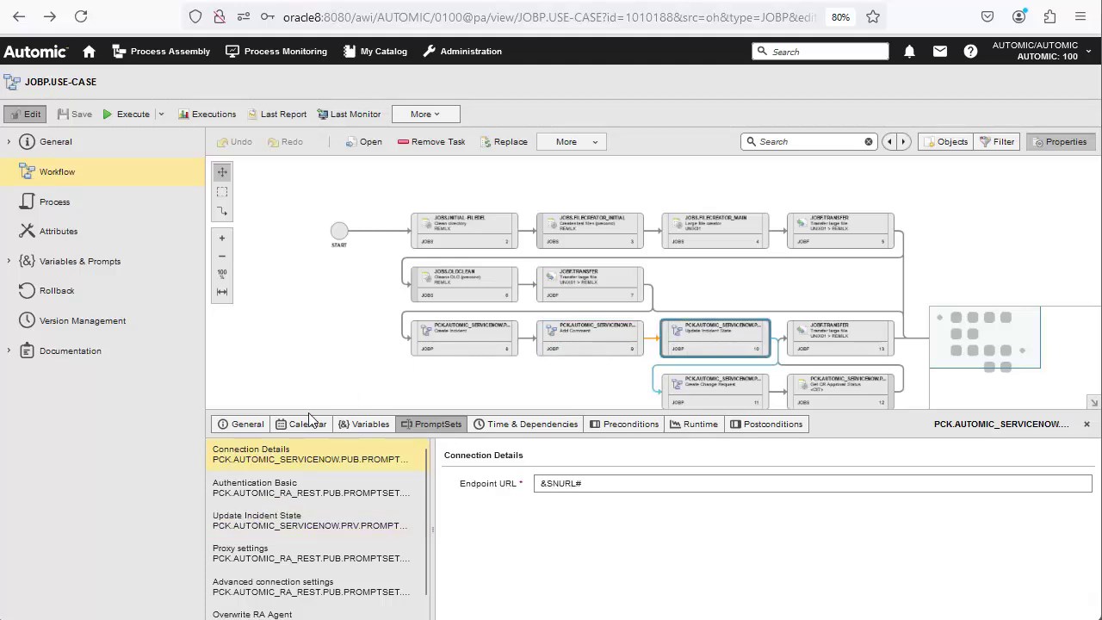
left_click(256, 522)
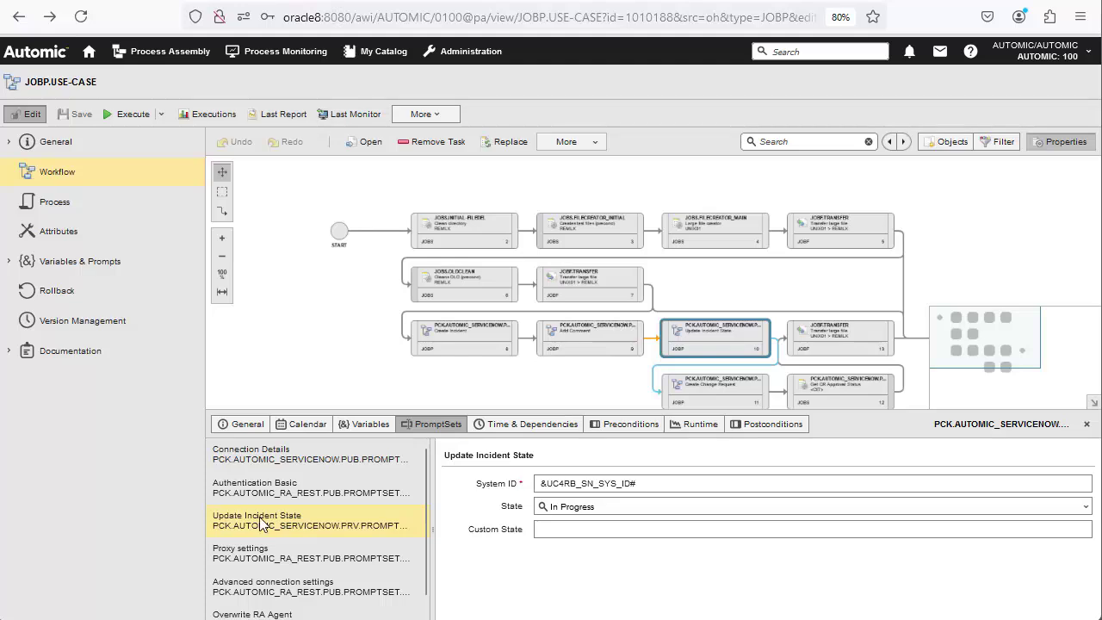
Step: Examine the Create Change Request prompt set of task 11, including its priority, risk, impact and additional fields
left_click(706, 389)
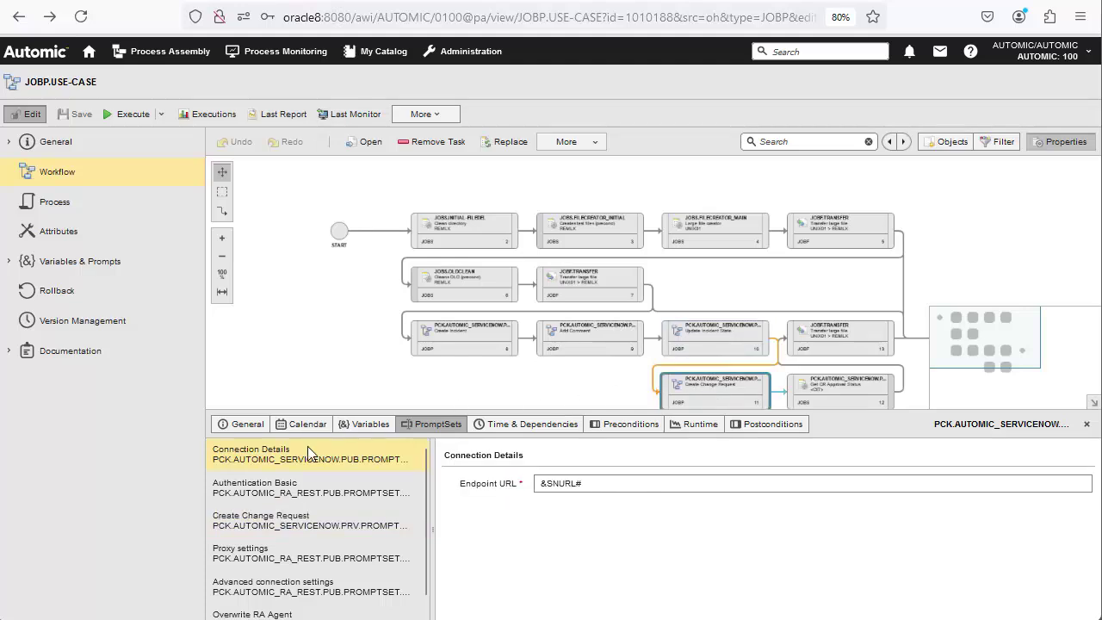
left_click(260, 521)
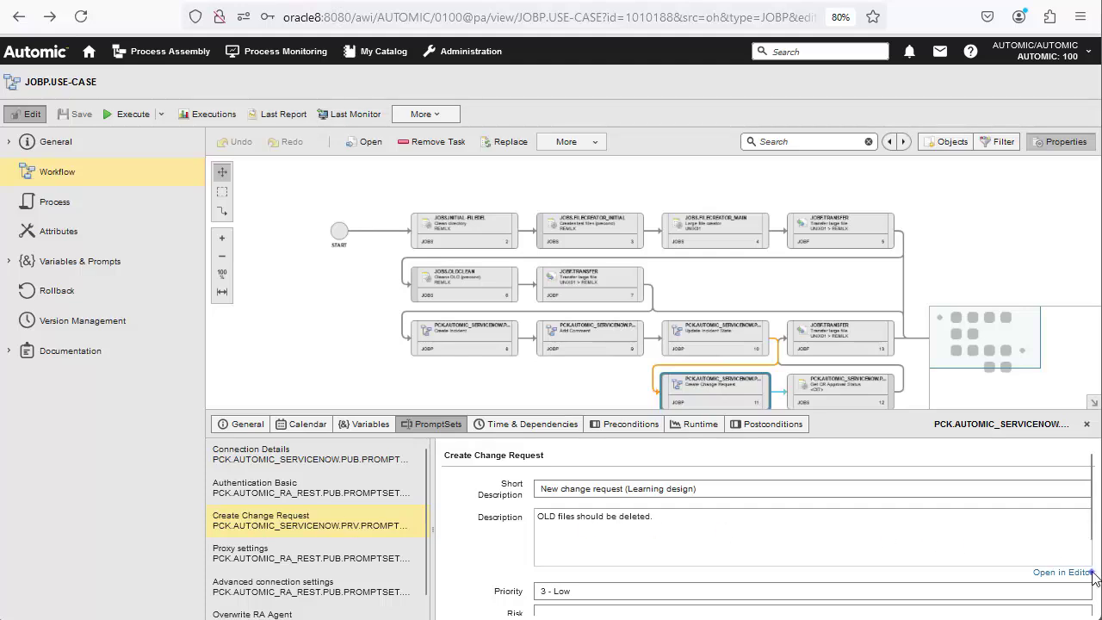
scroll(1088, 575, "down", 2)
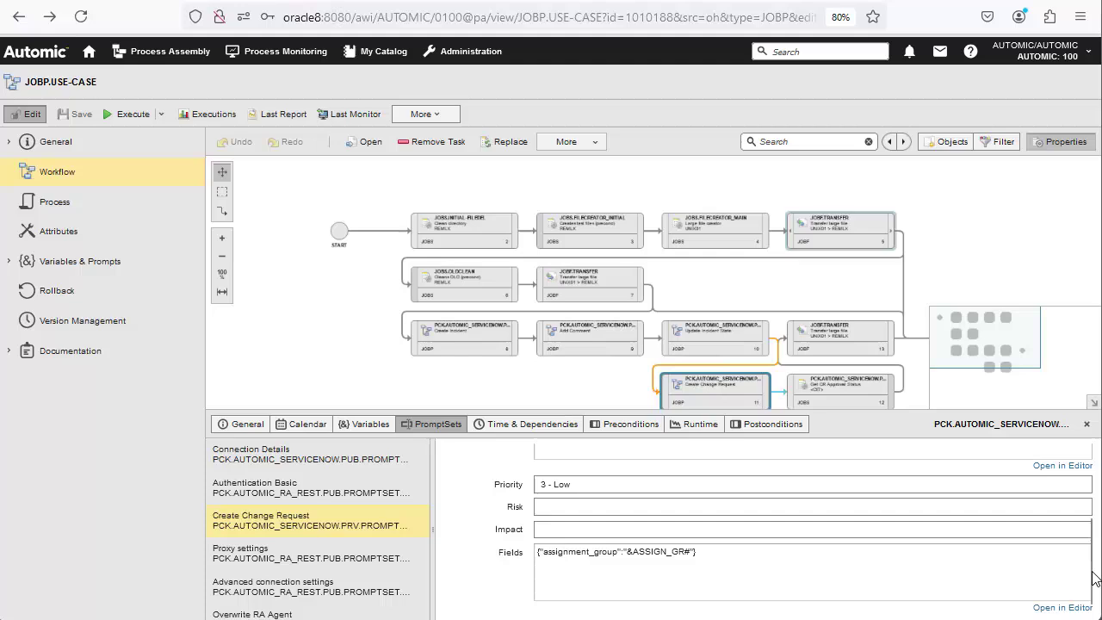
Step: Review the Get CR Approval Status task's approval status prompt set, postconditions and Authentication Basic settings
left_click(839, 388)
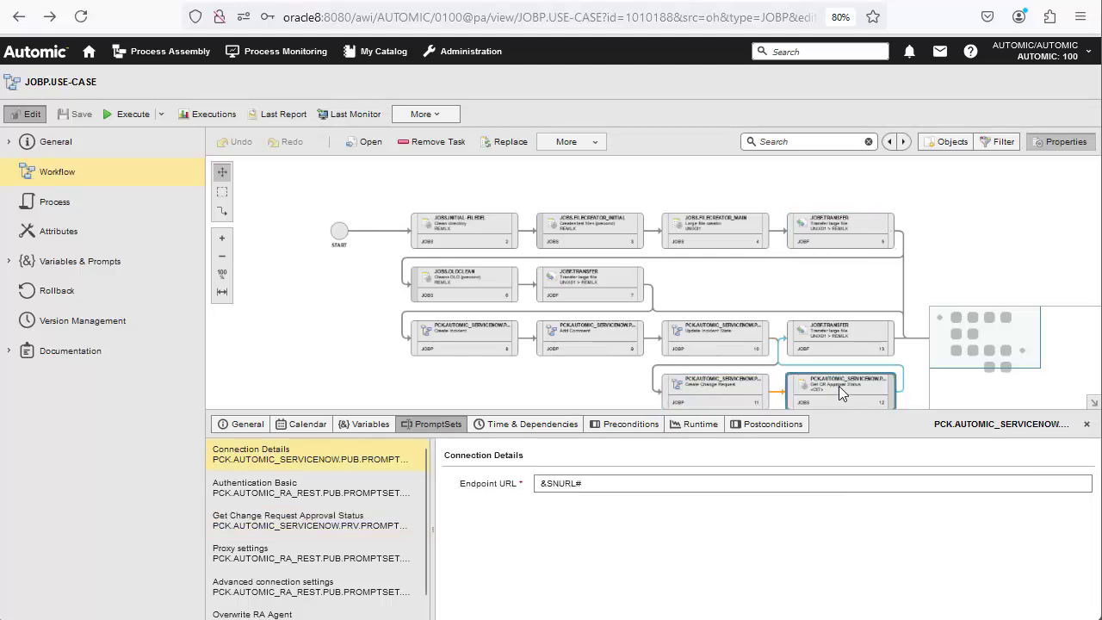
left_click(302, 518)
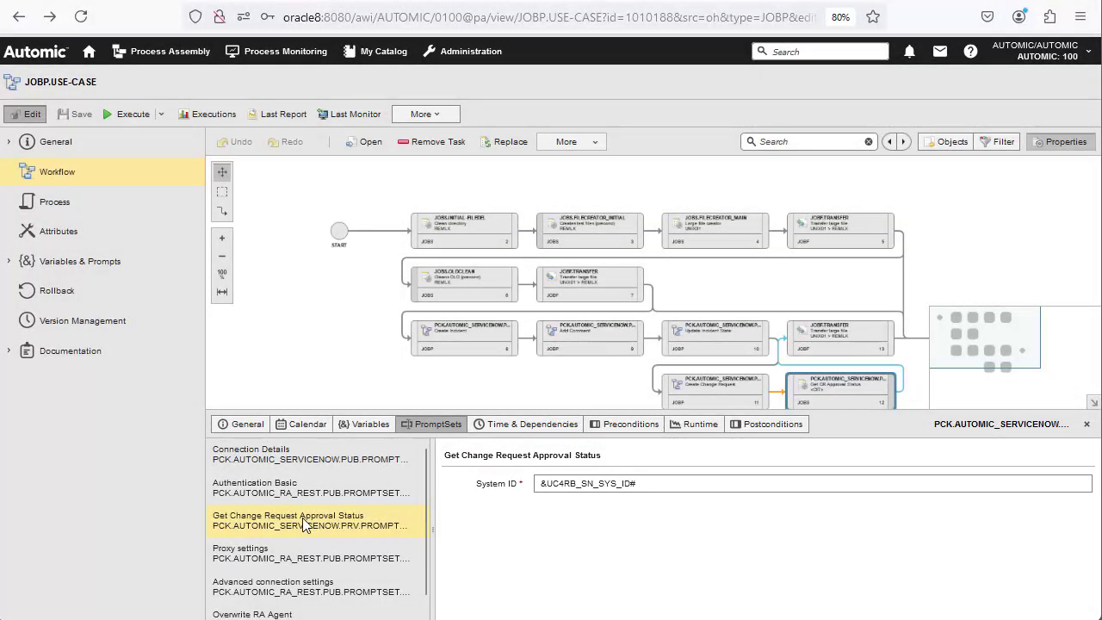
left_click(762, 425)
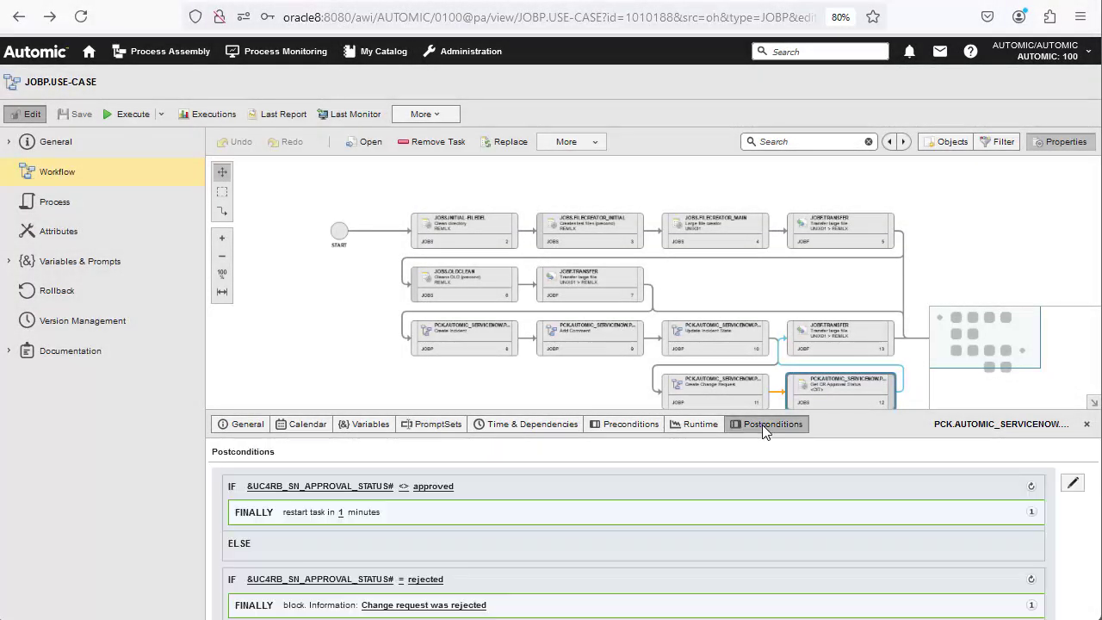
left_click_drag(516, 408, 521, 298)
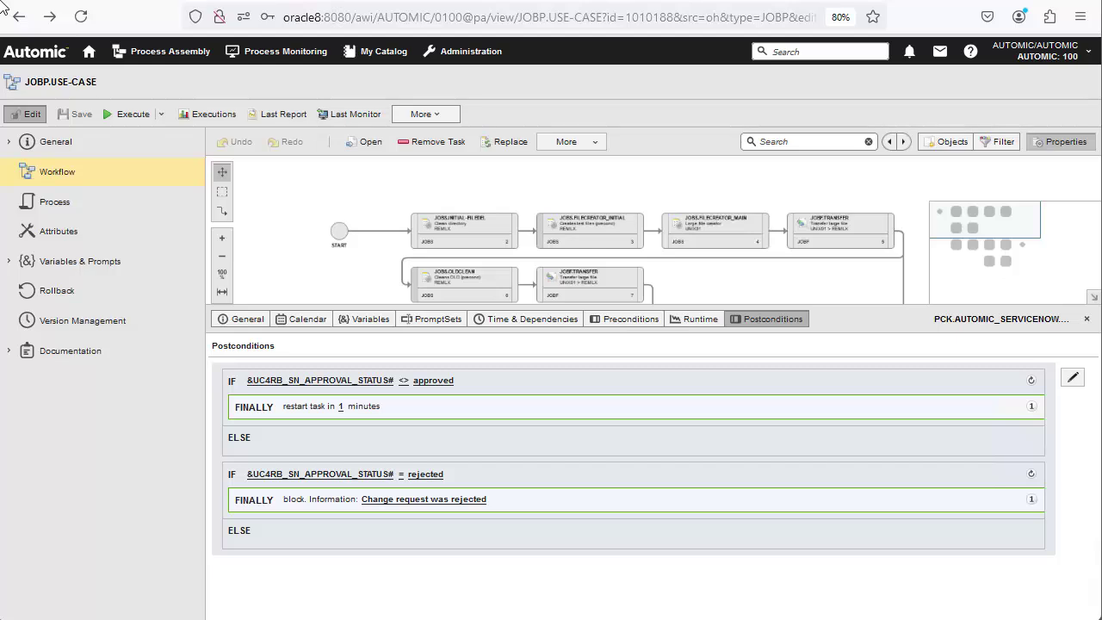
left_click(424, 320)
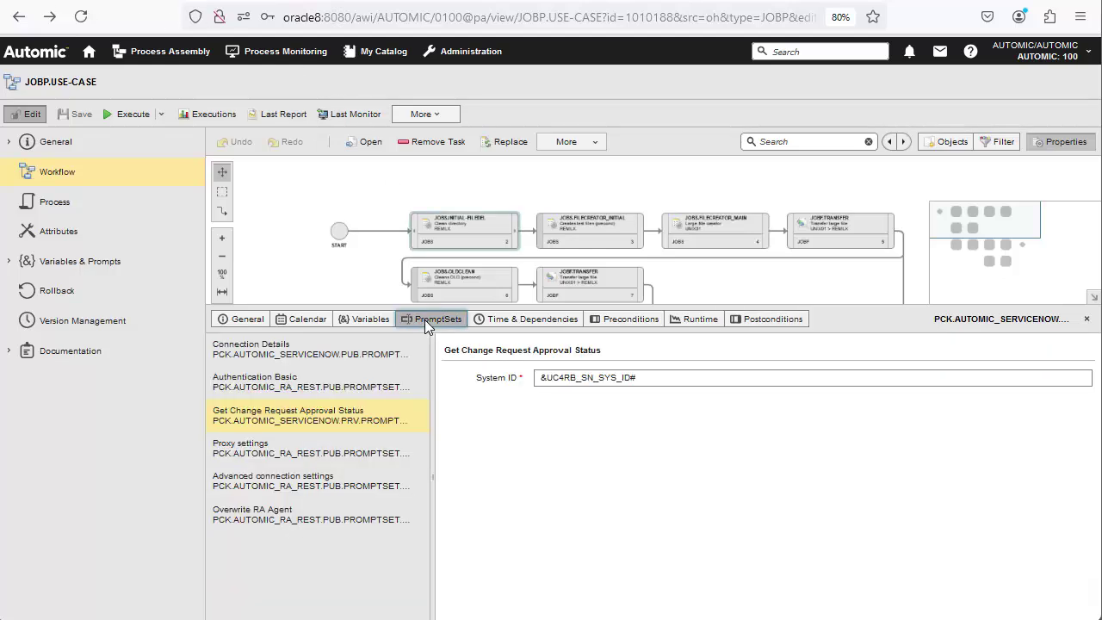
left_click(270, 379)
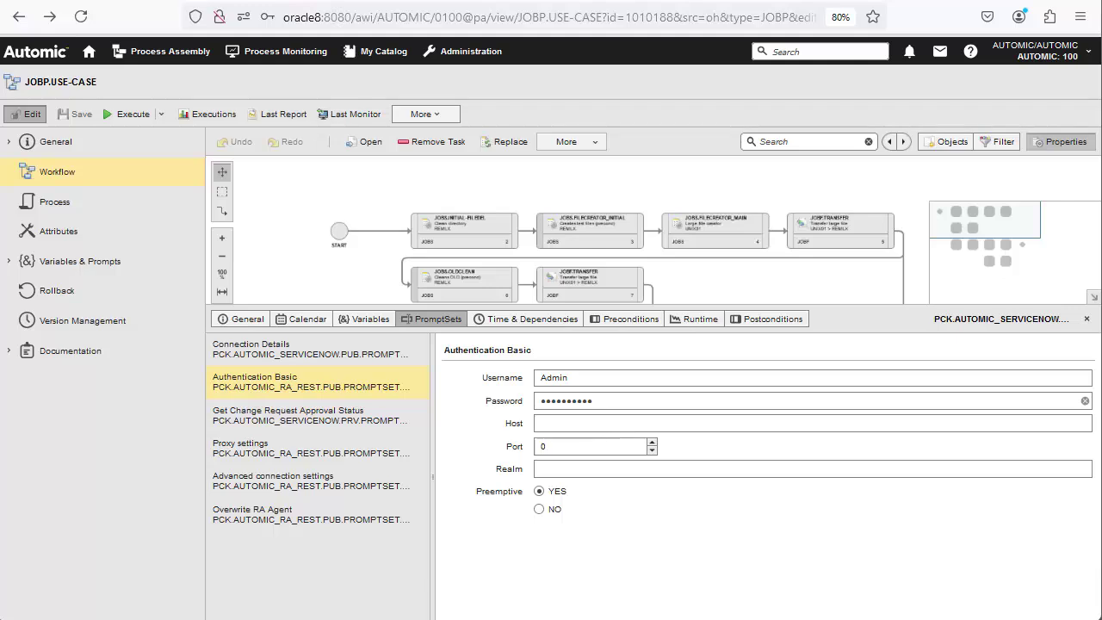